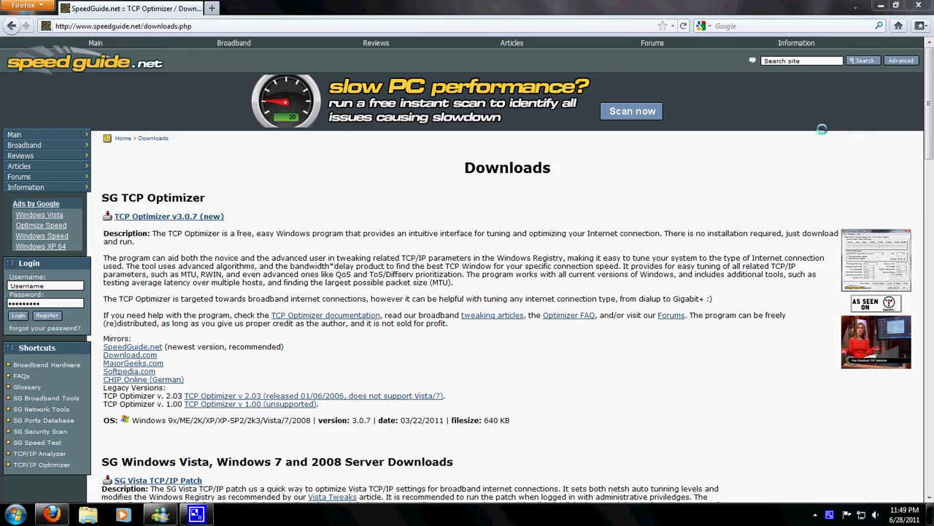
# Minimize Firefox and open the Downloads folder in your user folder.
pyautogui.moveTo(929, 100); pyautogui.dragTo(926, 165)
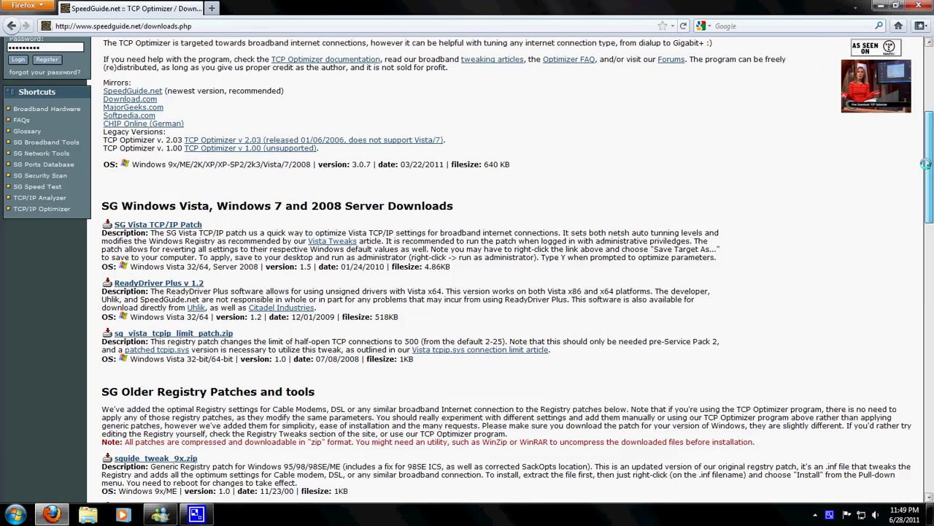
pyautogui.moveTo(924, 164)
pyautogui.mouseDown()
pyautogui.moveTo(921, 360)
pyautogui.moveTo(926, 72)
pyautogui.mouseUp()
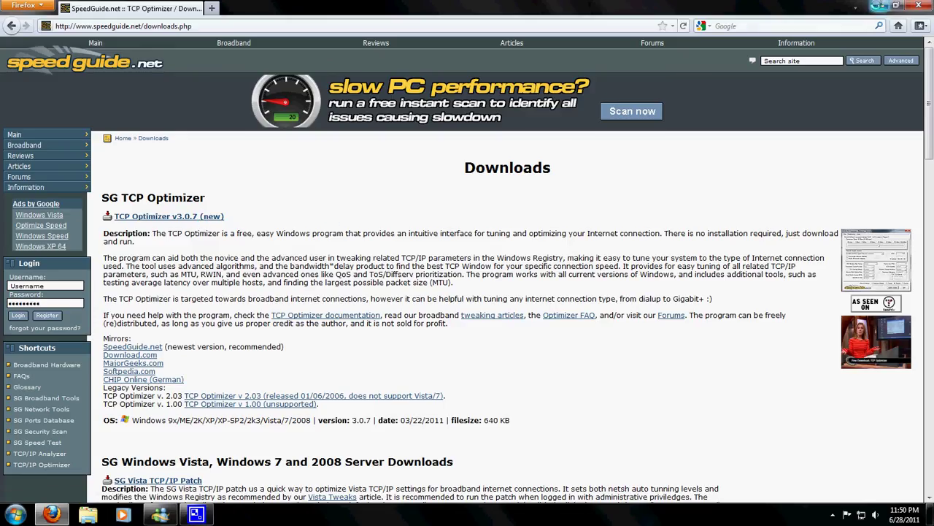
pyautogui.click(876, 6)
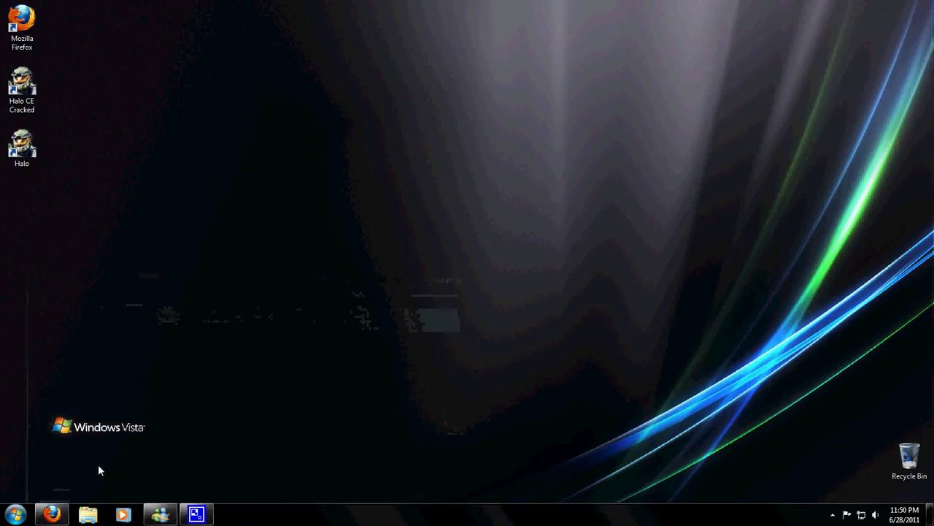
pyautogui.click(16, 514)
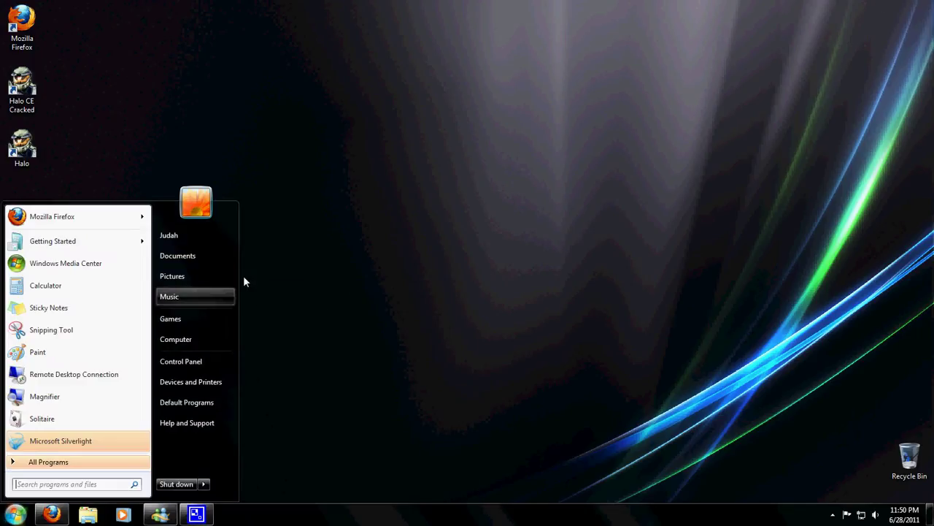
pyautogui.click(195, 243)
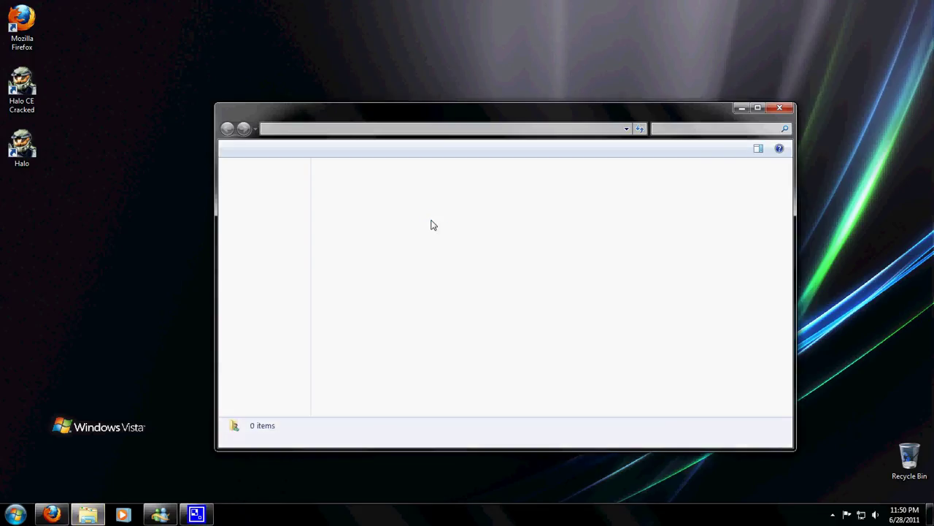
pyautogui.click(428, 195)
pyautogui.doubleClick(428, 194)
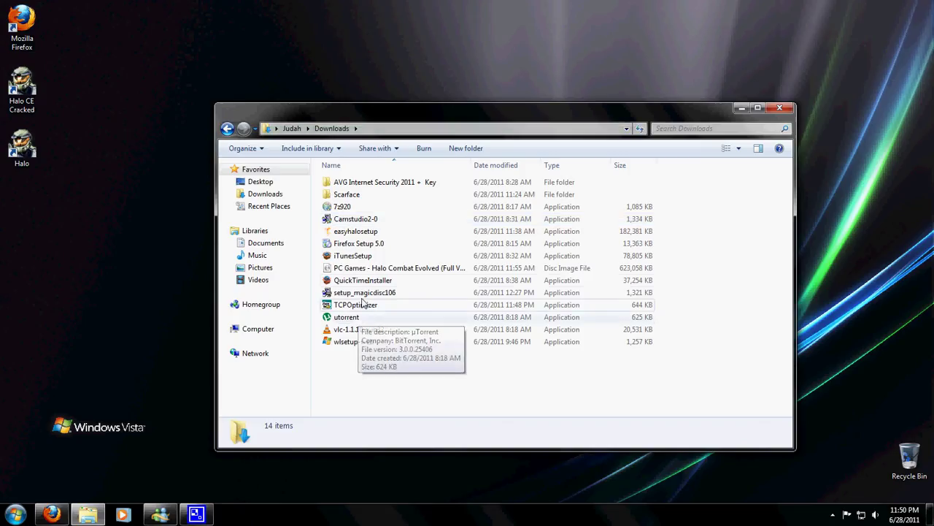
# Launch TCPOptimizer from Downloads, allow it to run, and minimize Explorer.
pyautogui.click(363, 306)
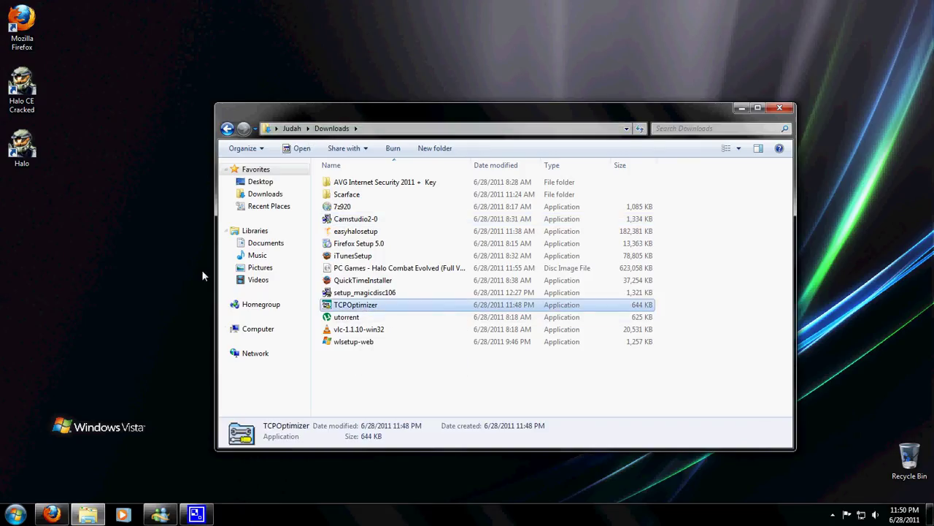
pyautogui.click(371, 357)
pyautogui.doubleClick(368, 306)
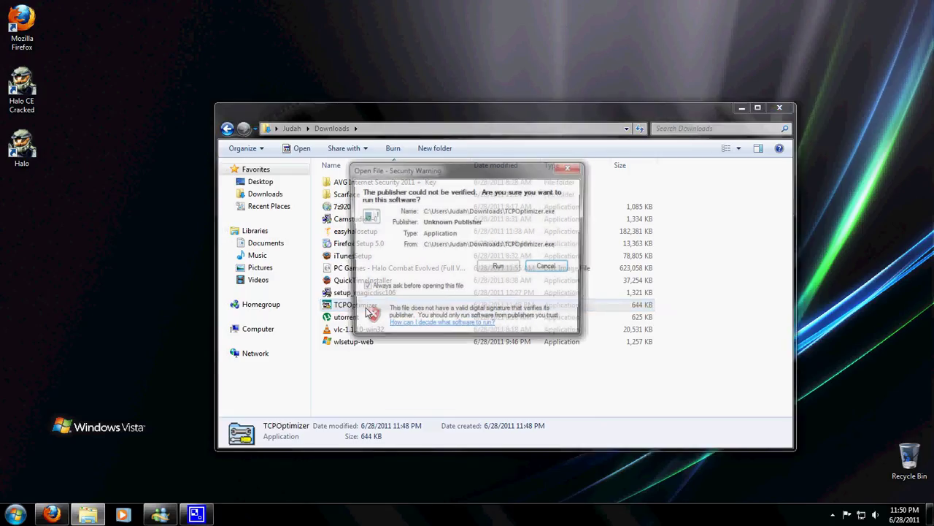
pyautogui.click(497, 268)
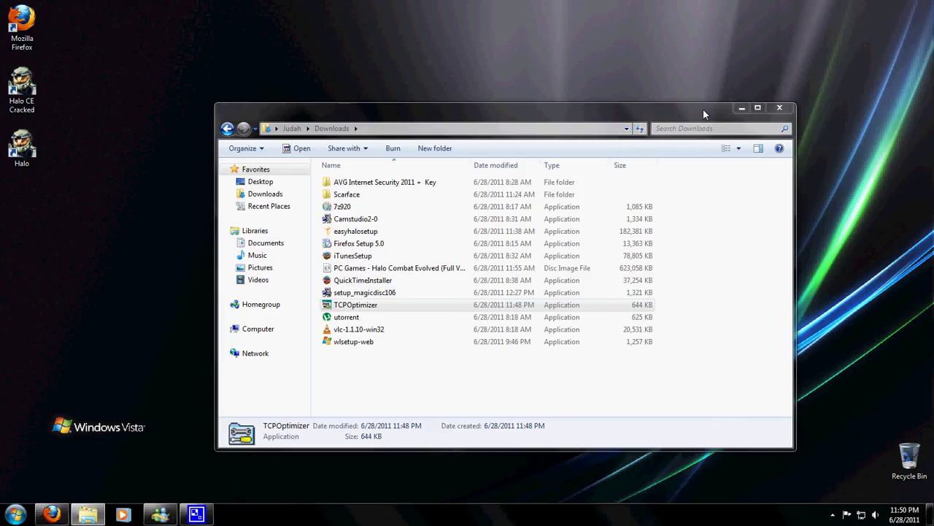
pyautogui.click(741, 108)
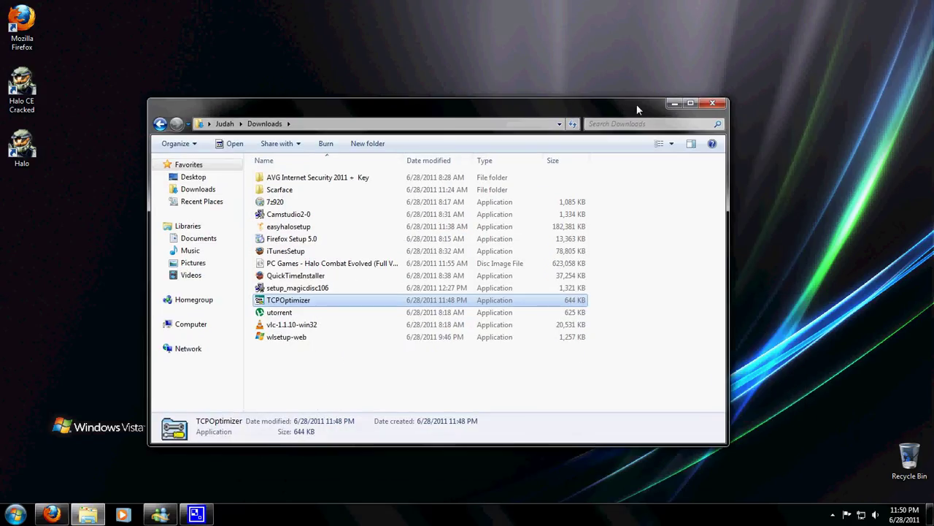
# Reposition the SG TCP Optimizer window and close Preferences unchanged with OK.
pyautogui.click(674, 103)
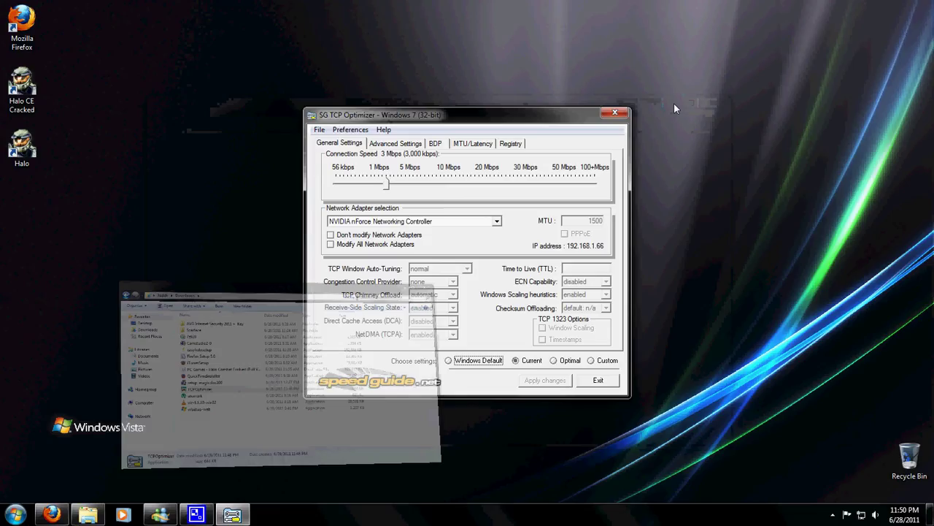
pyautogui.moveTo(414, 116)
pyautogui.mouseDown()
pyautogui.moveTo(450, 104)
pyautogui.moveTo(373, 138)
pyautogui.mouseUp()
pyautogui.click(324, 153)
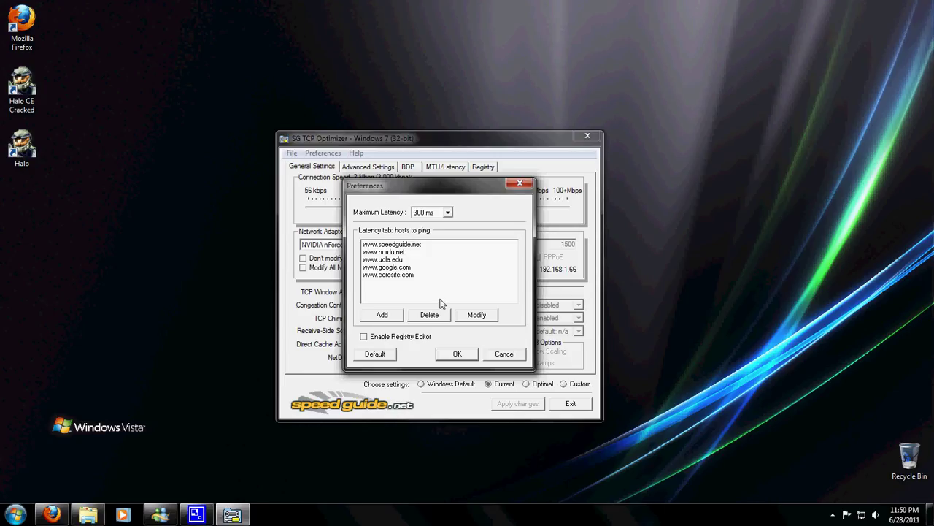
pyautogui.click(456, 353)
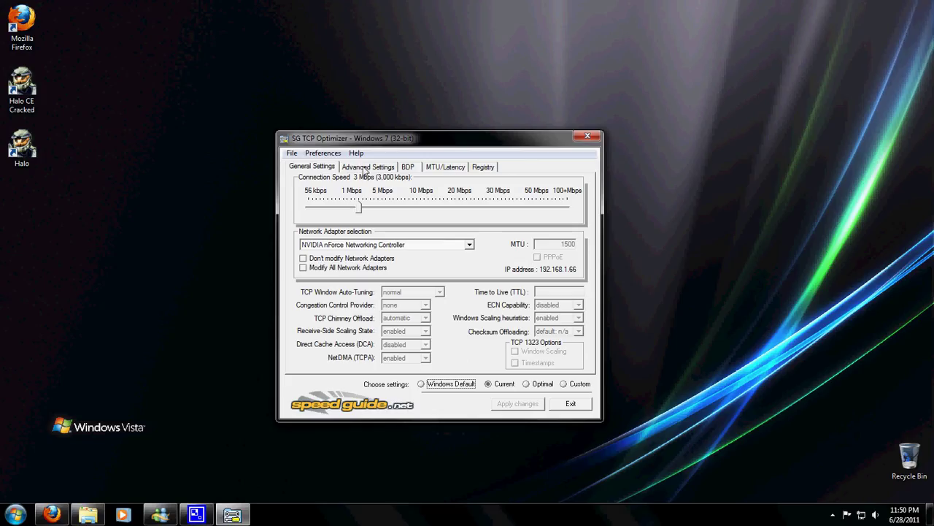
# Review Advanced Settings, pick Custom then Windows Default, and return to General Settings.
pyautogui.click(365, 169)
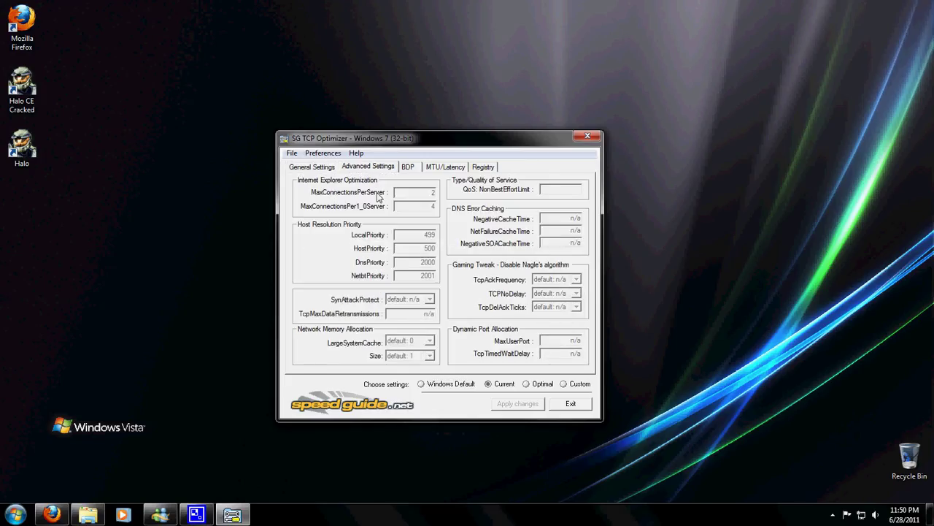
pyautogui.click(564, 384)
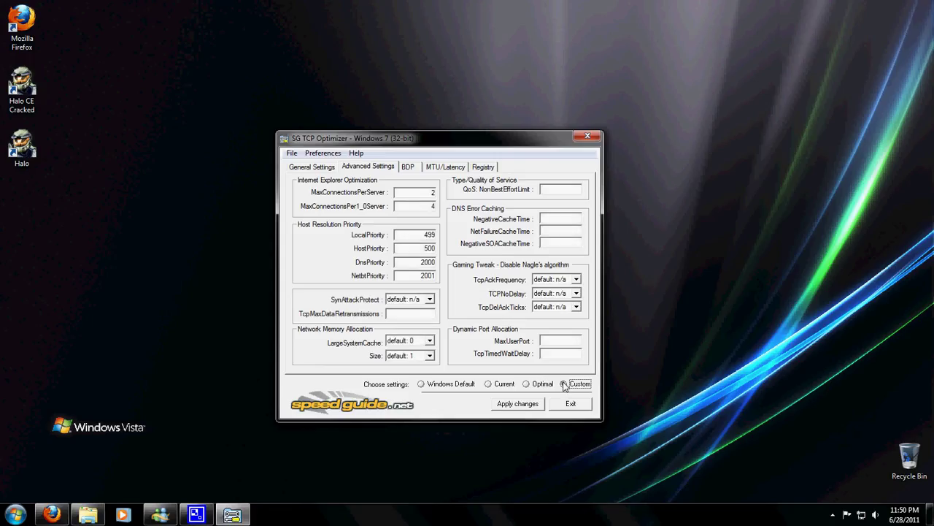
pyautogui.click(443, 389)
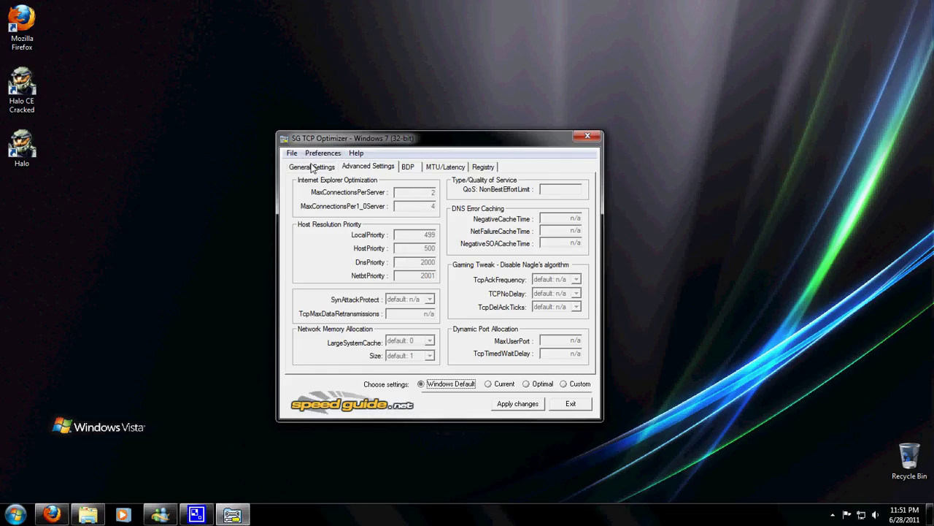
pyautogui.click(313, 169)
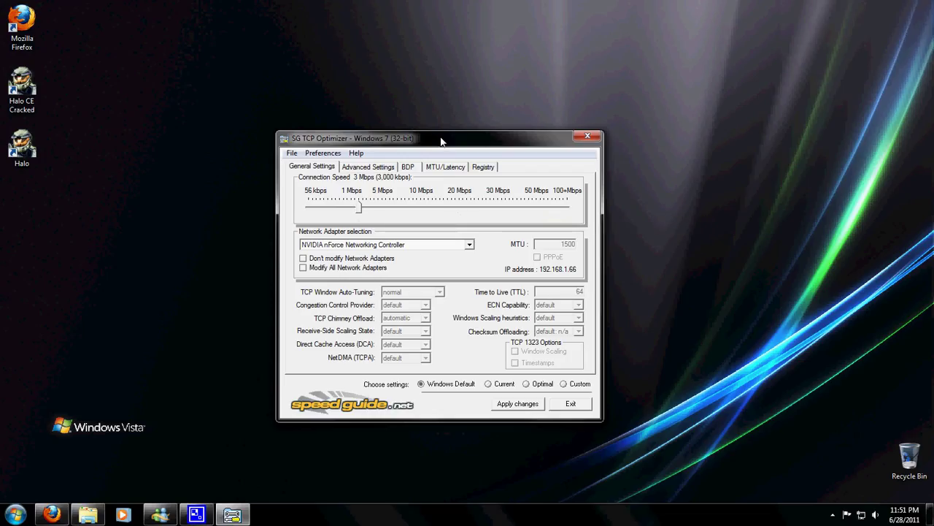
# Drag the Connection Speed slider fully right to 100+ Mbps (100,000 kbps).
pyautogui.moveTo(441, 140); pyautogui.dragTo(437, 150)
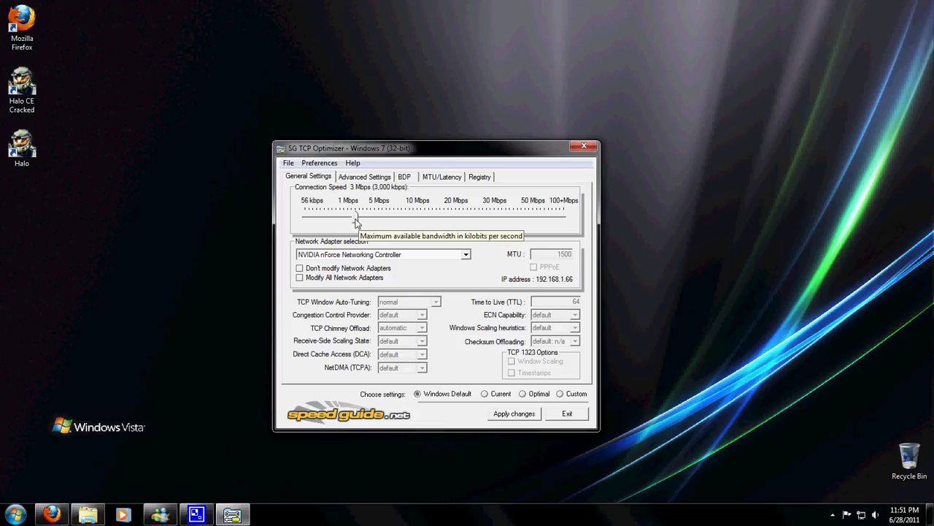
pyautogui.moveTo(356, 222); pyautogui.dragTo(571, 224)
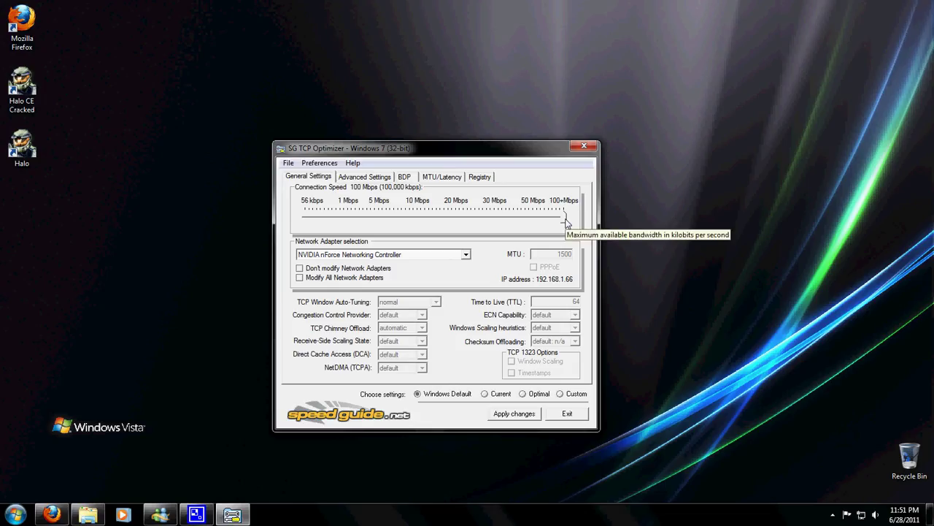
pyautogui.moveTo(465, 154); pyautogui.dragTo(467, 154)
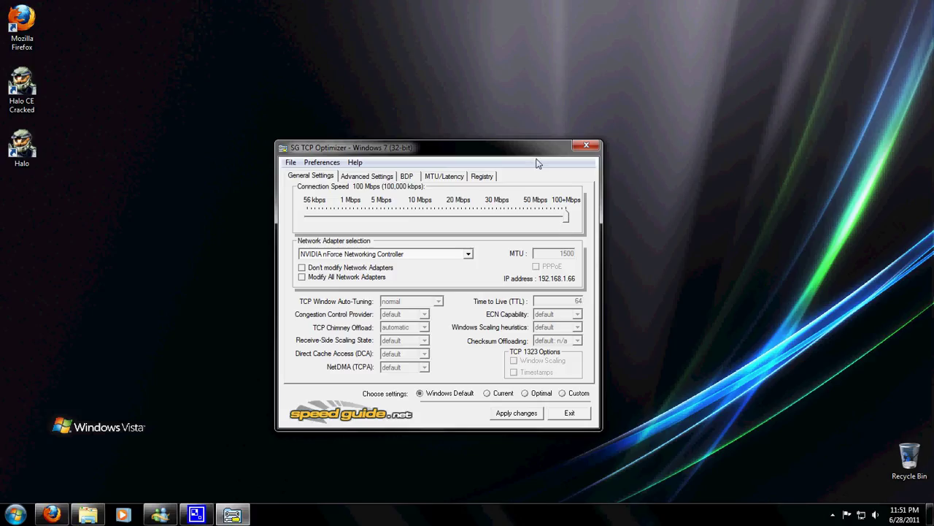
pyautogui.moveTo(512, 146); pyautogui.dragTo(489, 164)
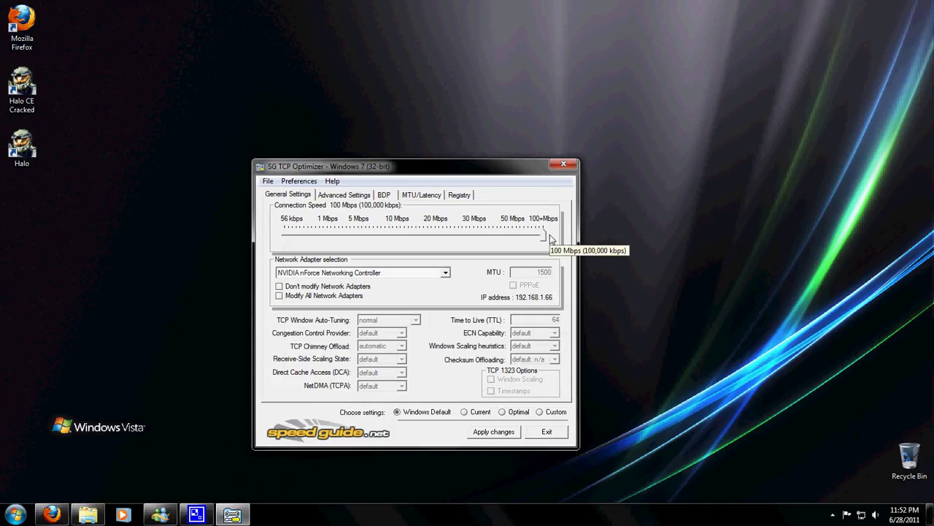
# Apply the Custom settings preset and confirm the listed changes, reaching the reboot prompt.
pyautogui.click(496, 433)
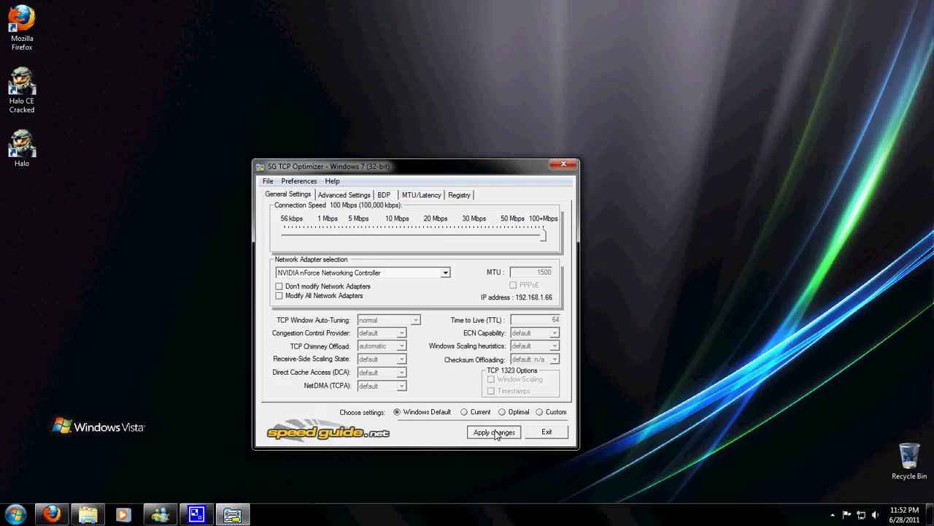
pyautogui.click(558, 384)
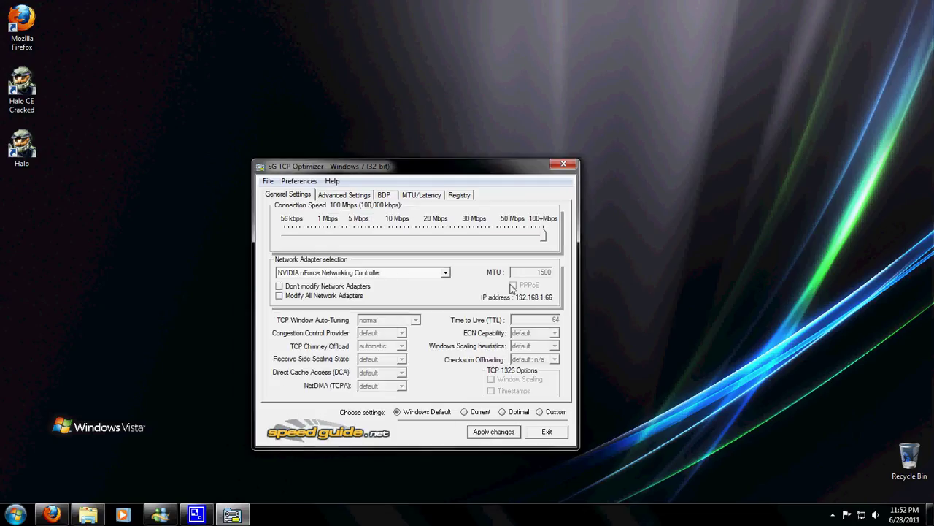
pyautogui.click(540, 412)
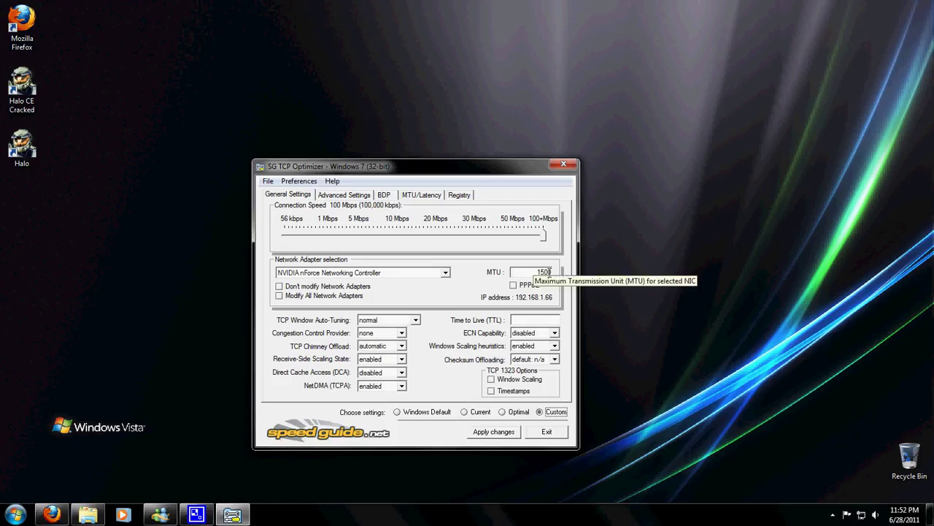
pyautogui.click(499, 433)
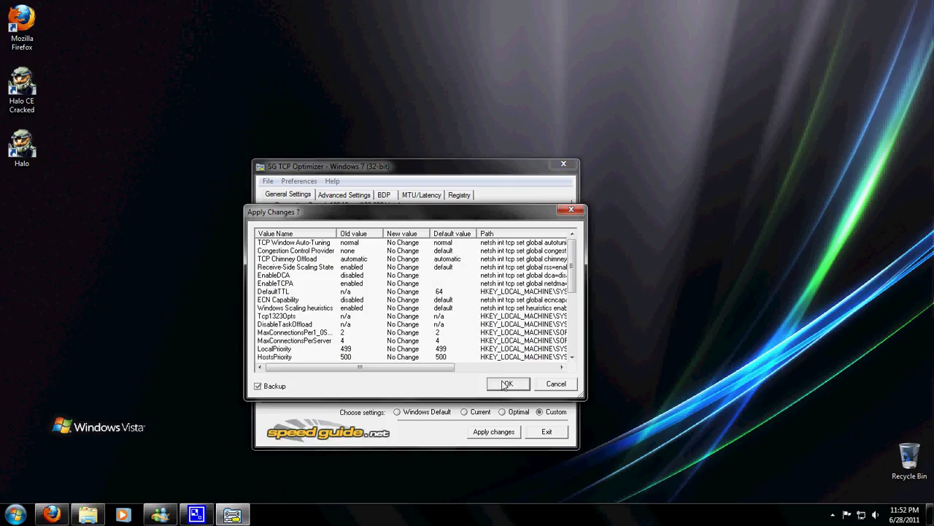
pyautogui.click(505, 384)
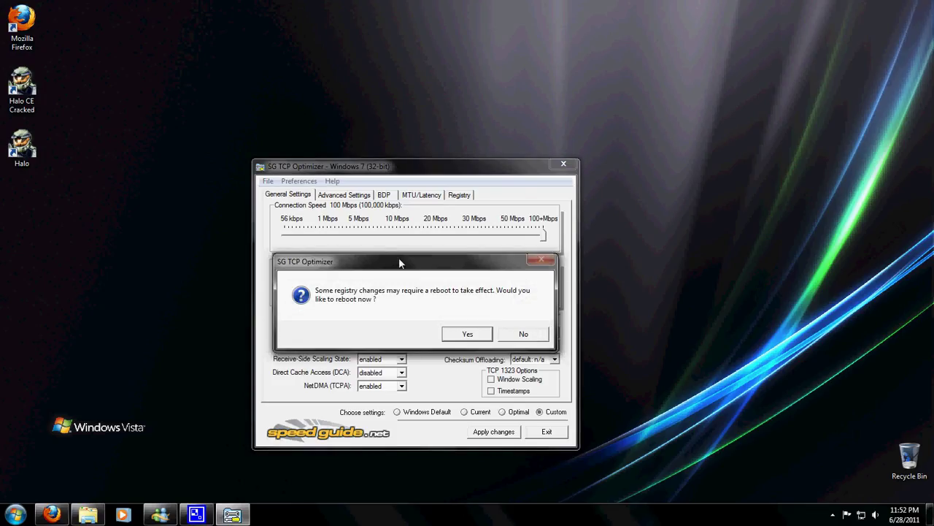
pyautogui.moveTo(400, 263); pyautogui.dragTo(401, 259)
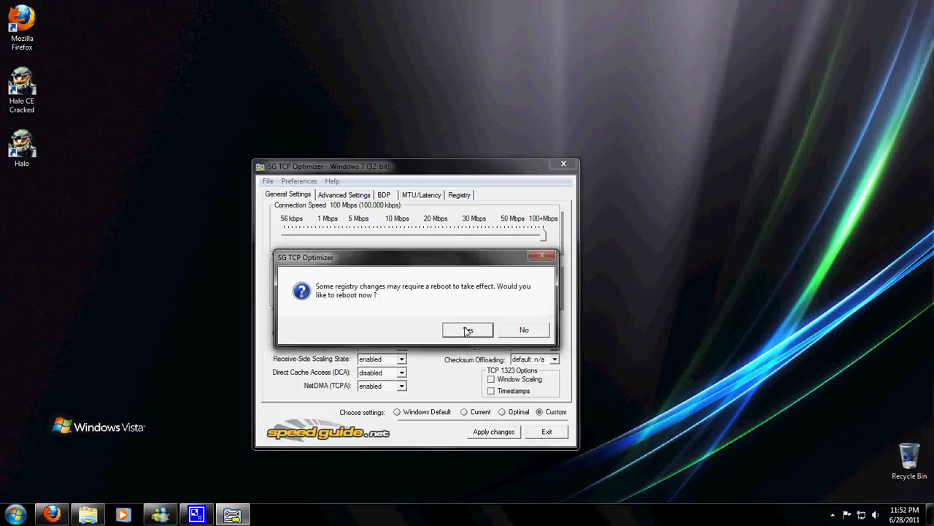